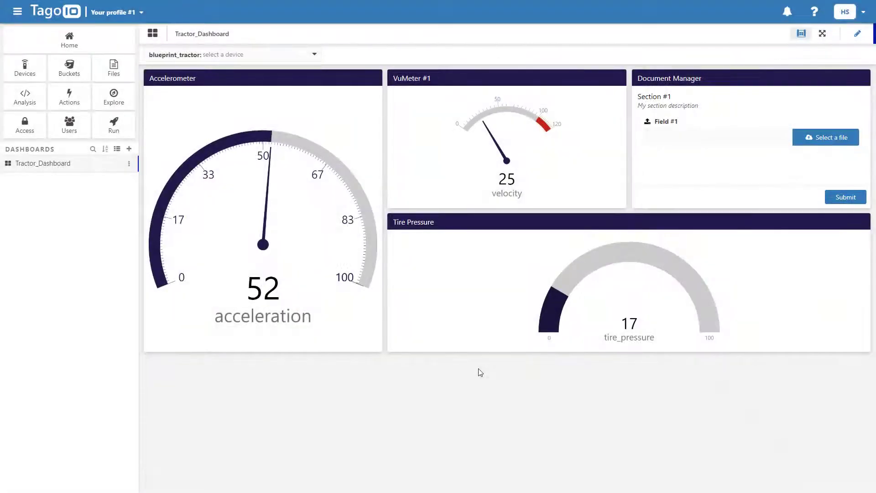
Switch the dashboard between Deere_100_Series_Monitor, Farmtrack_9120dTH_Monitor and Fendt_313_Monitor
{"action": "left_click", "coordinate": [283, 55]}
{"action": "left_click", "coordinate": [289, 71]}
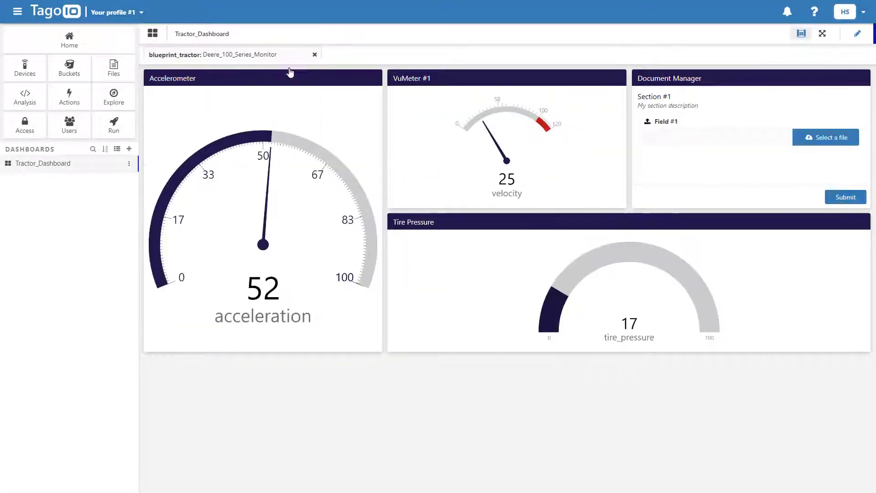
{"action": "left_click", "coordinate": [287, 56]}
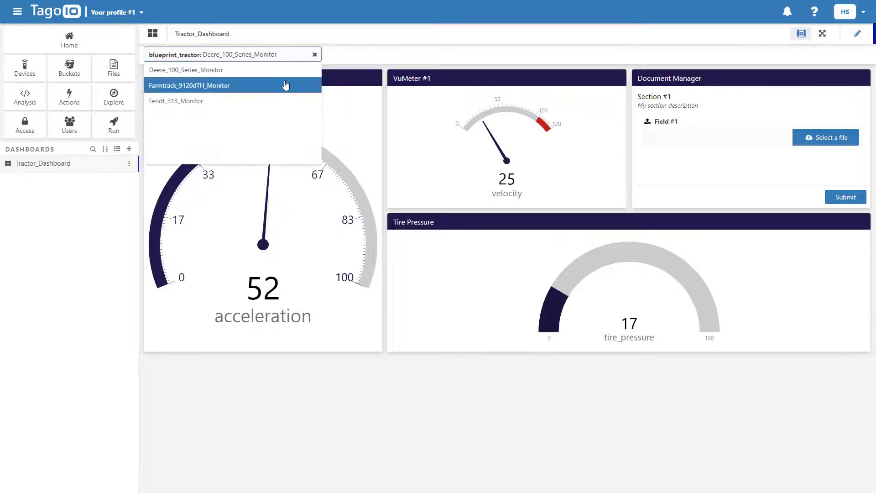
{"action": "left_click", "coordinate": [286, 84]}
{"action": "left_click", "coordinate": [280, 55]}
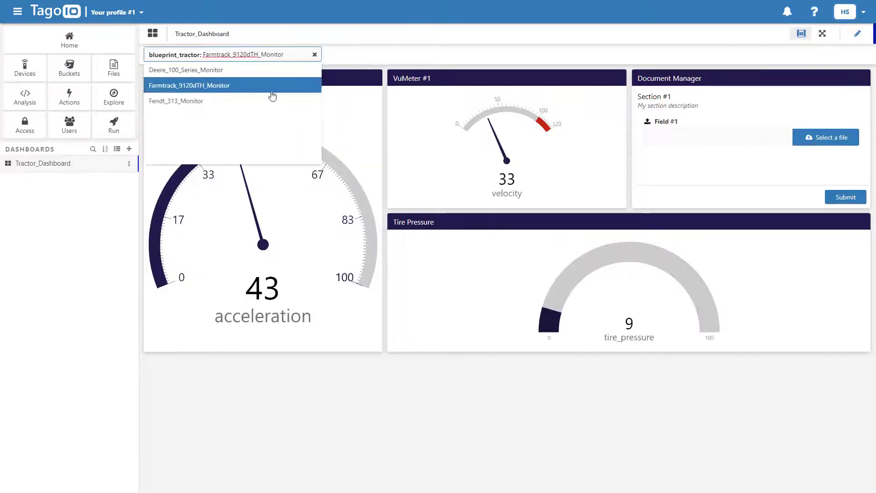
{"action": "left_click", "coordinate": [273, 102]}
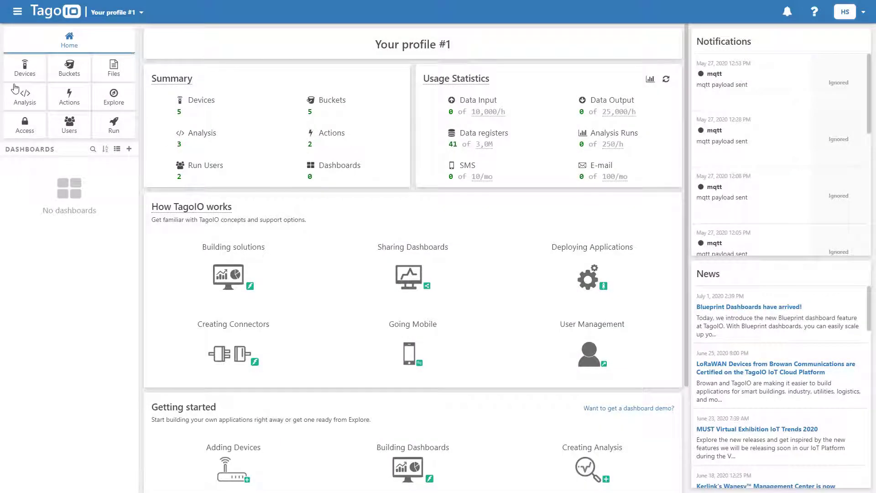
On Deere_100_Series_Monitor's Tags tab, add tag vehicle = tractor and save the device
{"action": "left_click", "coordinate": [19, 79]}
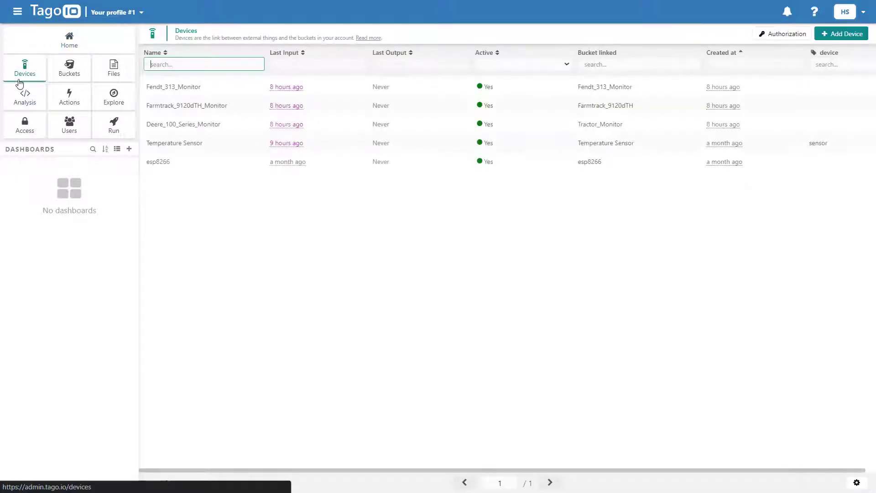
{"action": "left_click", "coordinate": [230, 122]}
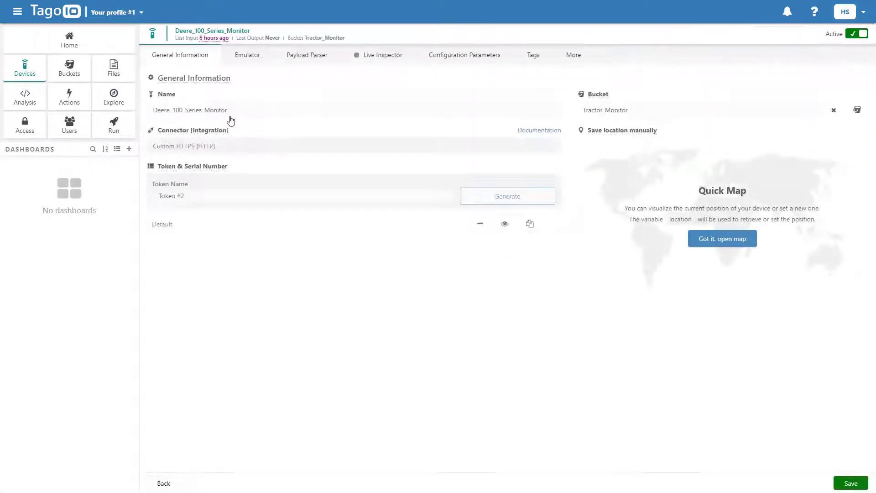
{"action": "left_click", "coordinate": [523, 63]}
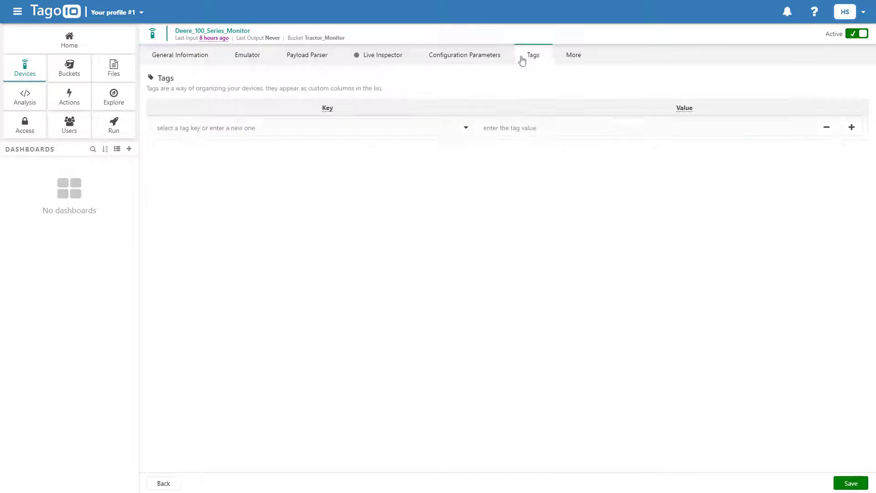
{"action": "left_click", "coordinate": [300, 127]}
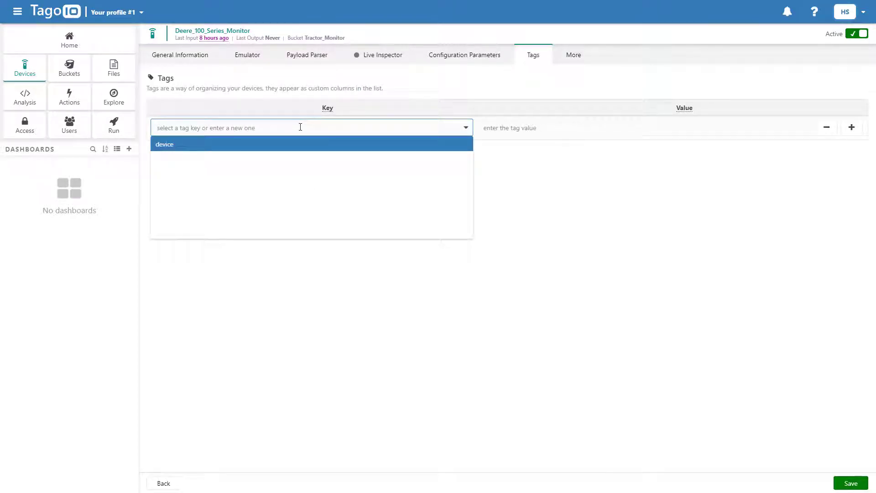
{"action": "type", "text": "vehicle"}
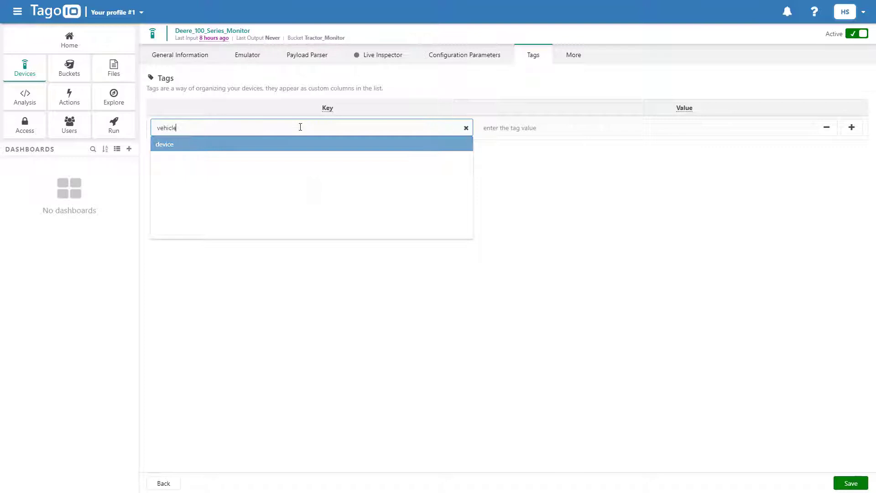
{"action": "left_click", "coordinate": [506, 126]}
{"action": "type", "text": "tractor"}
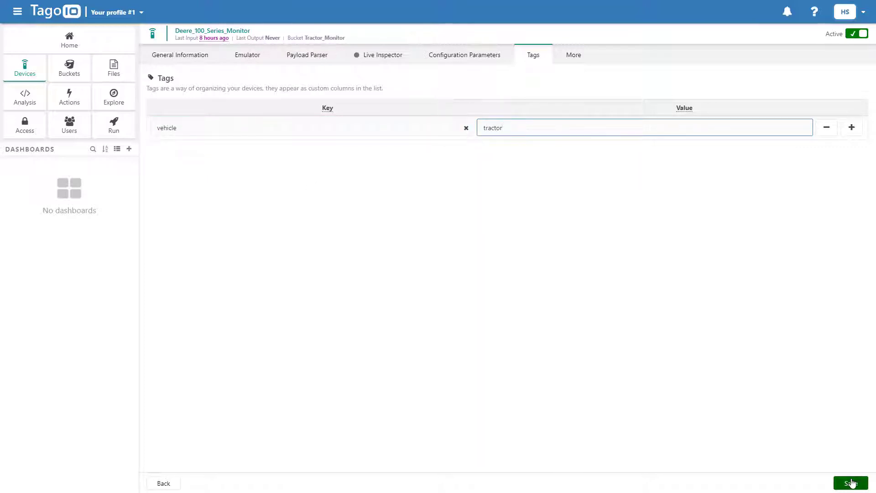
{"action": "left_click", "coordinate": [850, 483]}
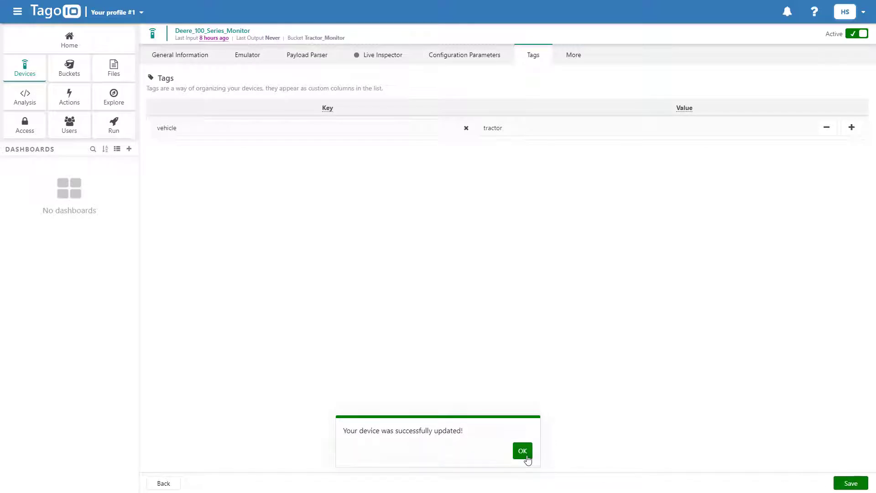
{"action": "left_click", "coordinate": [523, 451]}
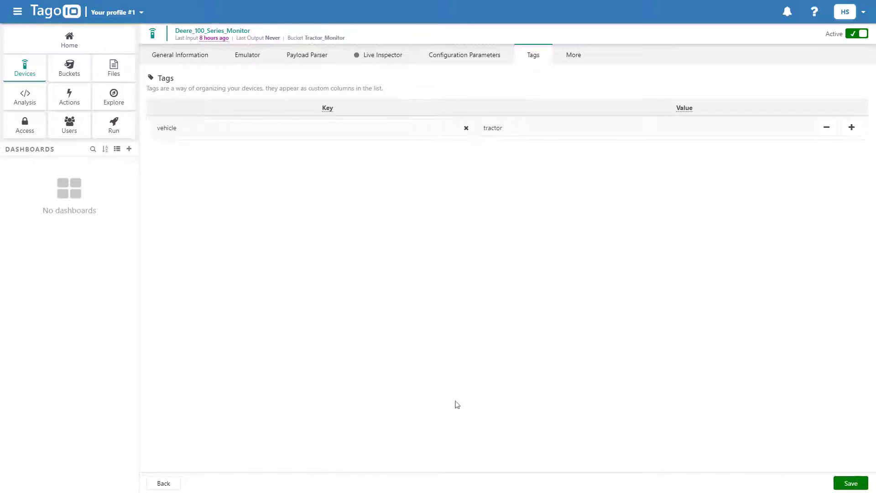
Start a new blueprint dashboard named Tractor_Dashboard
{"action": "left_click", "coordinate": [130, 149]}
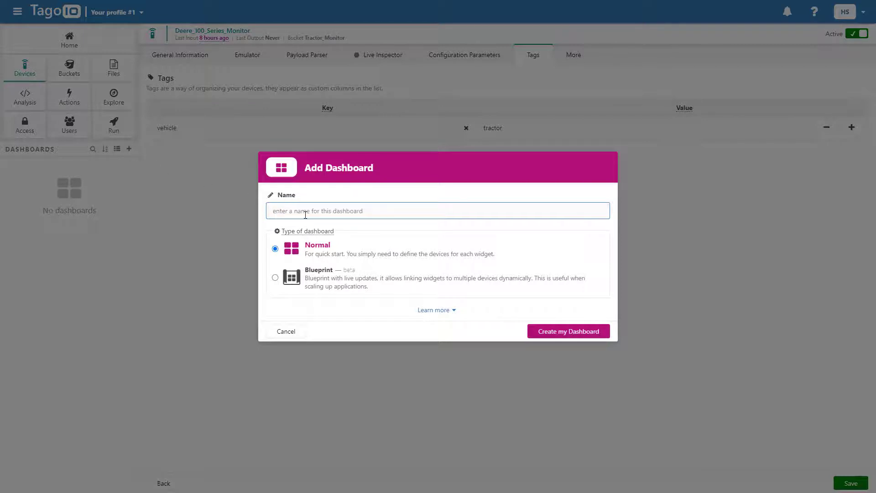
{"action": "type", "text": "Tractor_Dashboard"}
{"action": "left_click", "coordinate": [276, 278]}
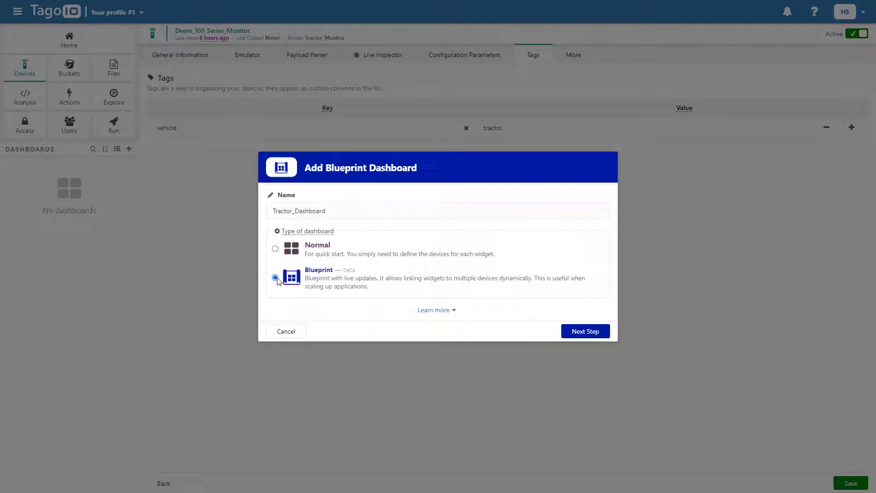
{"action": "left_click", "coordinate": [585, 332]}
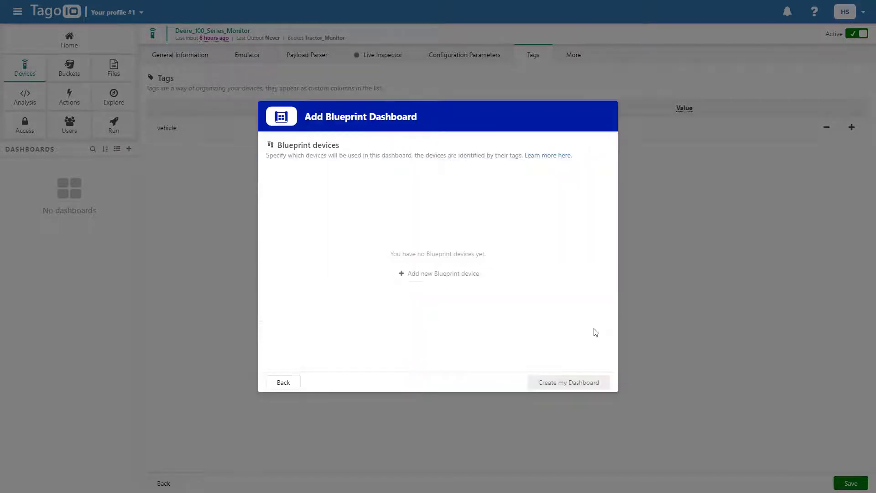
Add blueprint device blueprint_tractor matched by the vehicle tag key
{"action": "left_click", "coordinate": [413, 270]}
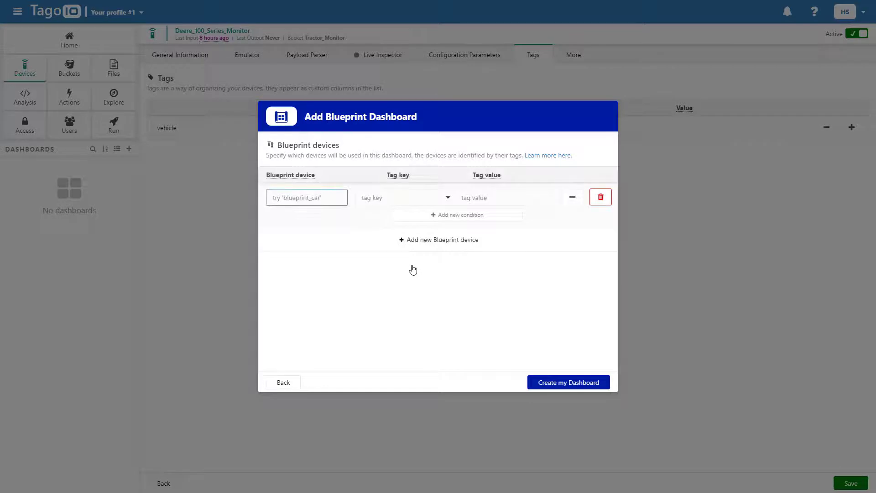
{"action": "type", "text": "blueprint_tractor"}
{"action": "left_click", "coordinate": [386, 204]}
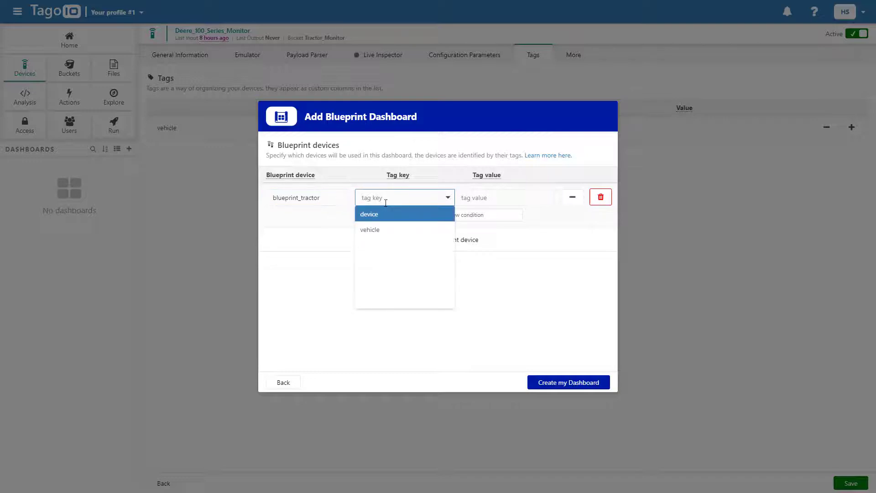
{"action": "left_click", "coordinate": [388, 229]}
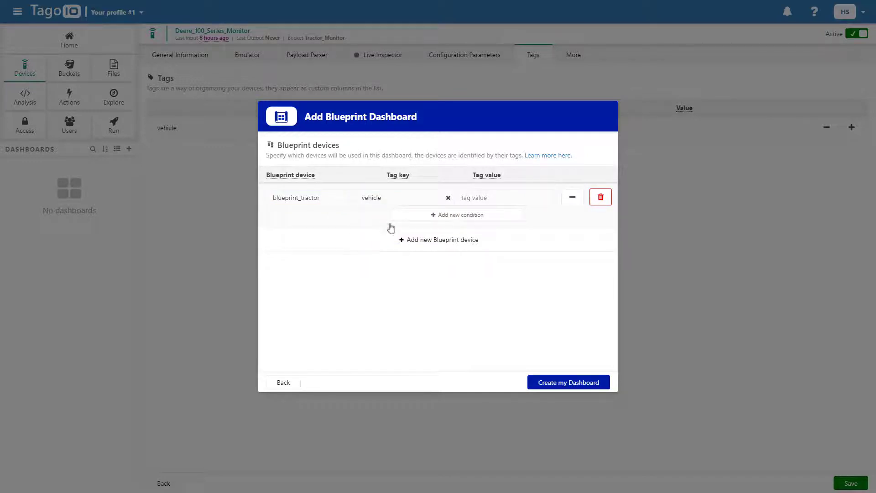
{"action": "left_click", "coordinate": [504, 201]}
Create Tractor_Dashboard with tag value tractor and add an Angular gauge widget
{"action": "type", "text": "tractor"}
{"action": "left_click", "coordinate": [554, 384]}
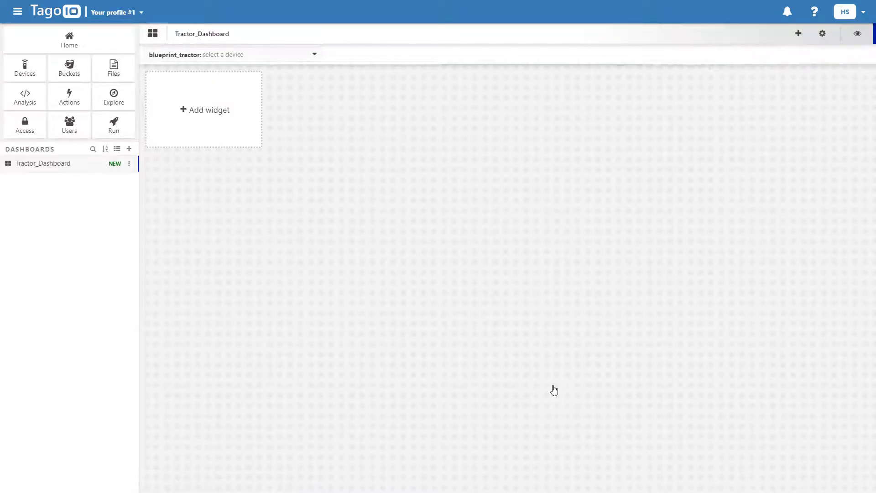
{"action": "left_click", "coordinate": [195, 119]}
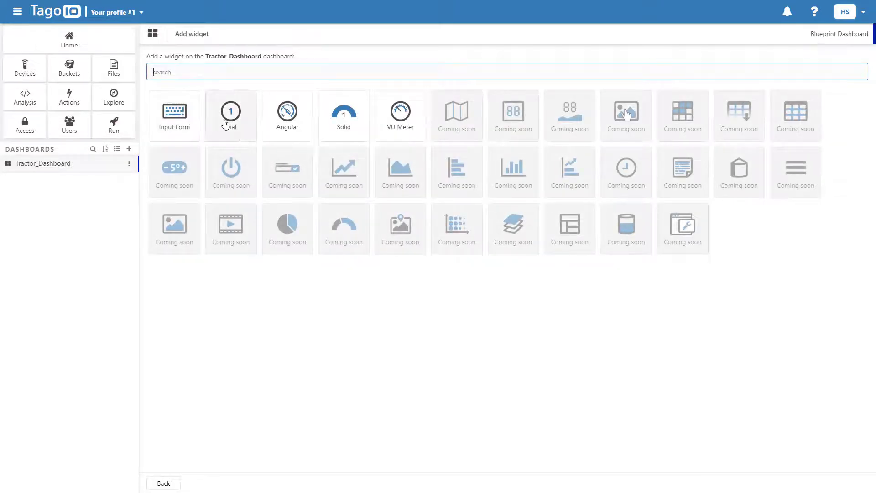
{"action": "left_click", "coordinate": [288, 116]}
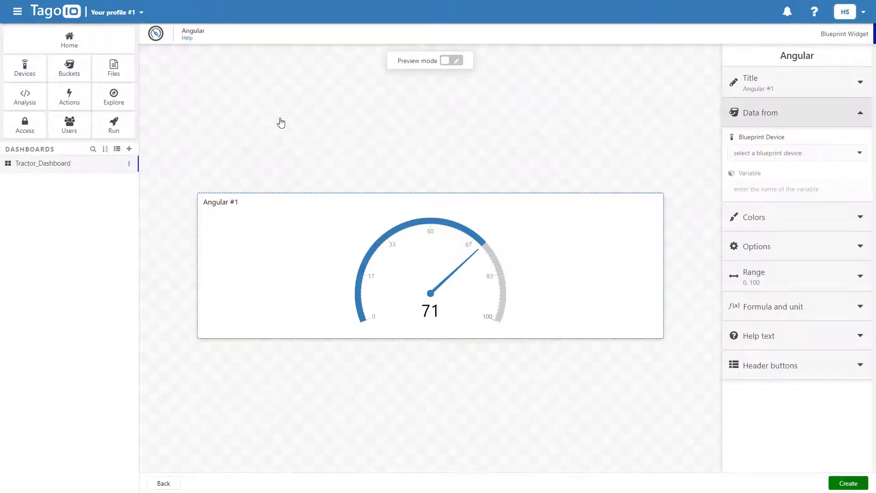
Title the gauge Accelerometer and bind it to blueprint_tractor's acceleration variable
{"action": "left_click", "coordinate": [788, 88]}
{"action": "key", "text": "BackSpace"}
{"action": "key", "text": "BackSpace"}
{"action": "key", "text": "BackSpace"}
{"action": "key", "text": "BackSpace"}
{"action": "key", "text": "BackSpace"}
{"action": "key", "text": "BackSpace"}
{"action": "key", "text": "BackSpace"}
{"action": "key", "text": "BackSpace"}
{"action": "key", "text": "BackSpace"}
{"action": "key", "text": "BackSpace"}
{"action": "type", "text": "Acc"}
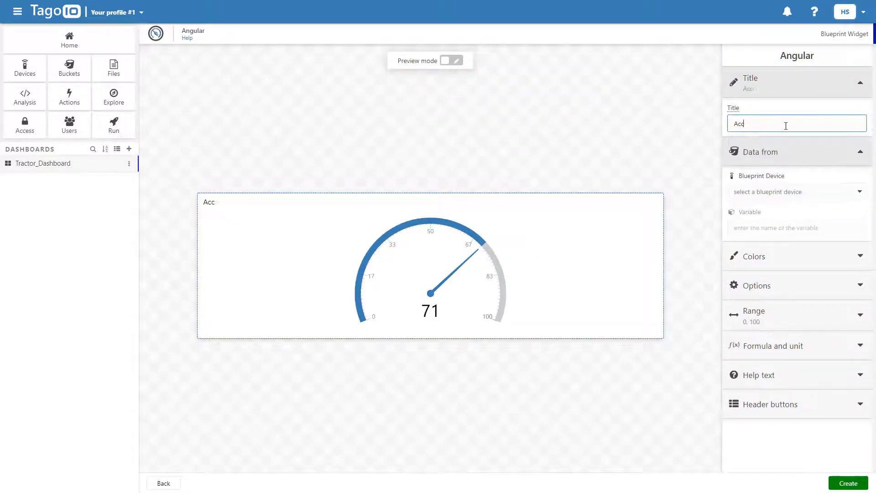
{"action": "type", "text": "elerometer"}
{"action": "left_click", "coordinate": [776, 192]}
{"action": "left_click", "coordinate": [762, 203]}
{"action": "left_click", "coordinate": [760, 228]}
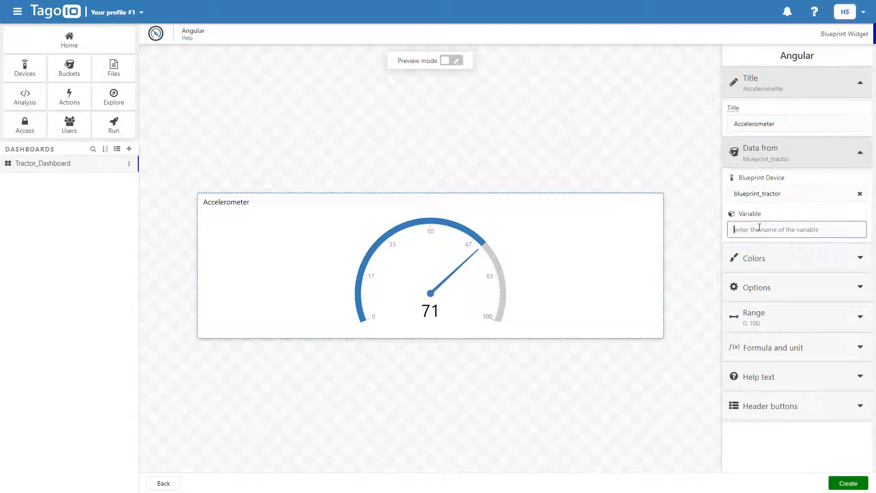
{"action": "type", "text": "acceleration"}
Set the gauge's header and needle colours to dark purple
{"action": "left_click", "coordinate": [776, 258]}
{"action": "left_click", "coordinate": [746, 322]}
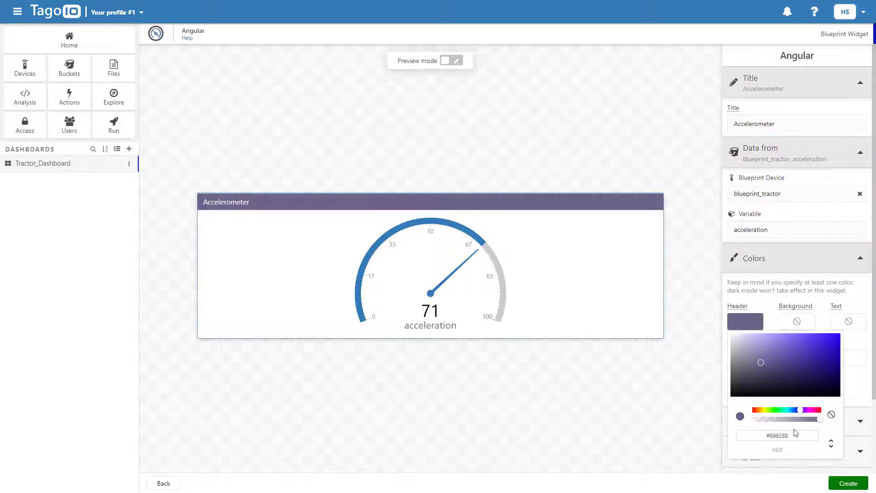
{"action": "left_click", "coordinate": [805, 377]}
{"action": "left_click", "coordinate": [790, 364]}
{"action": "left_click", "coordinate": [798, 357]}
{"action": "left_click", "coordinate": [755, 266]}
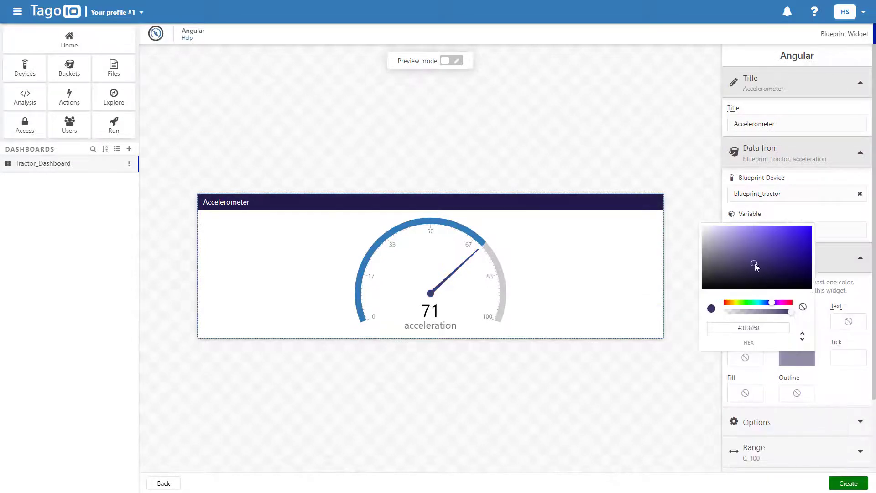
{"action": "left_click", "coordinate": [761, 368]}
Make the fill and tick colours dark purple #22194D and create the widget
{"action": "left_click", "coordinate": [751, 398]}
{"action": "left_click", "coordinate": [802, 363]}
{"action": "left_click", "coordinate": [830, 397]}
{"action": "left_click", "coordinate": [849, 357]}
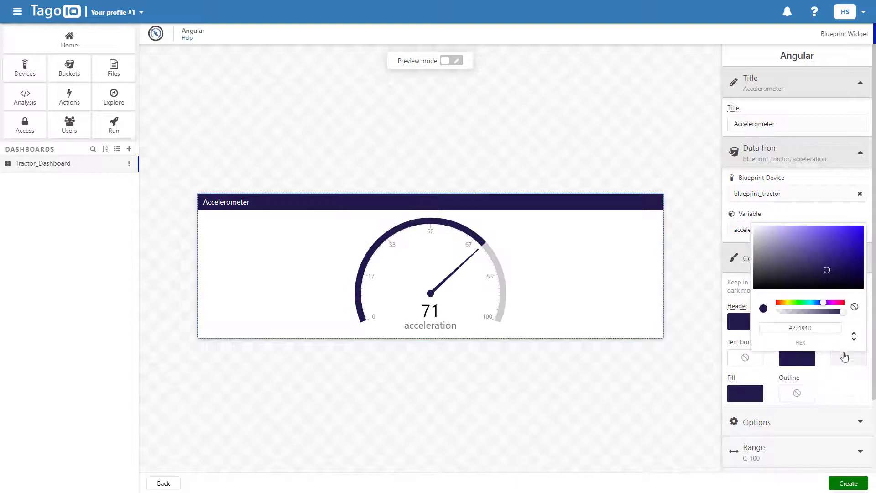
{"action": "left_click", "coordinate": [818, 328]}
{"action": "key", "text": "ctrl+v"}
{"action": "key", "text": "Return"}
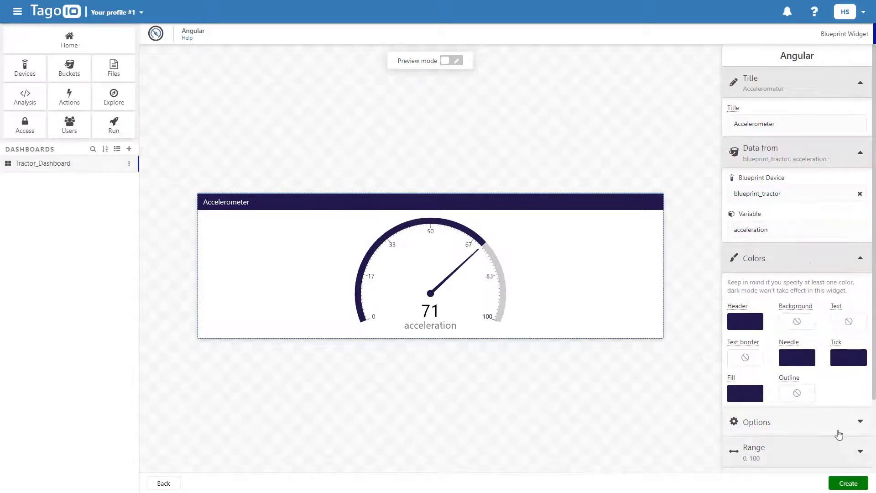
{"action": "left_click", "coordinate": [843, 486]}
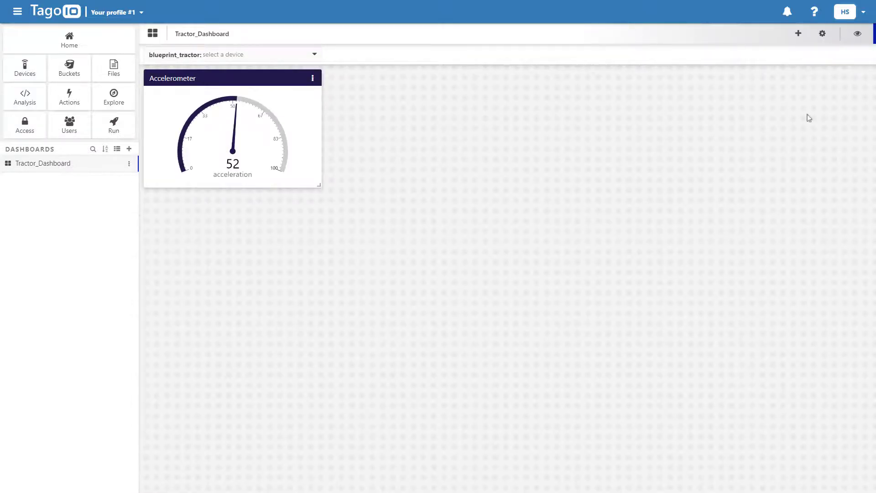
Add a VU Meter widget reading blueprint_tractor's velocity variable
{"action": "left_click", "coordinate": [798, 33]}
{"action": "left_click", "coordinate": [394, 111]}
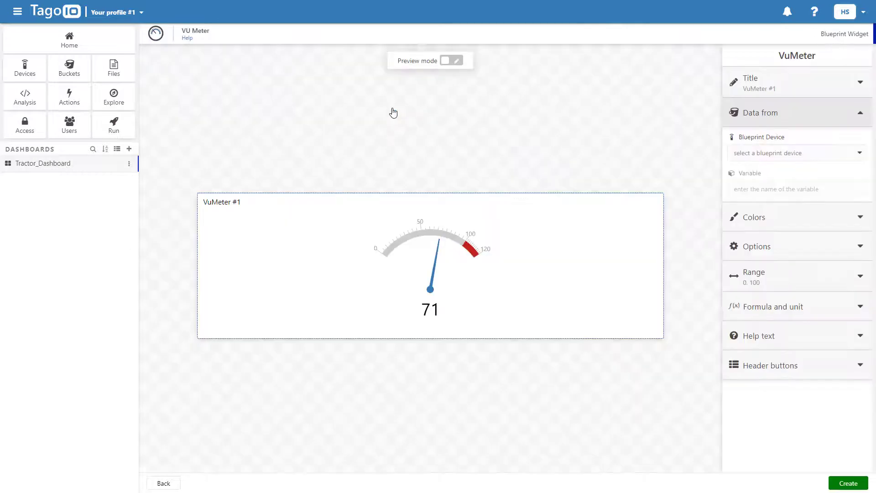
{"action": "left_click", "coordinate": [776, 151]}
{"action": "left_click", "coordinate": [758, 168]}
{"action": "left_click", "coordinate": [750, 190]}
{"action": "type", "text": "velocity"}
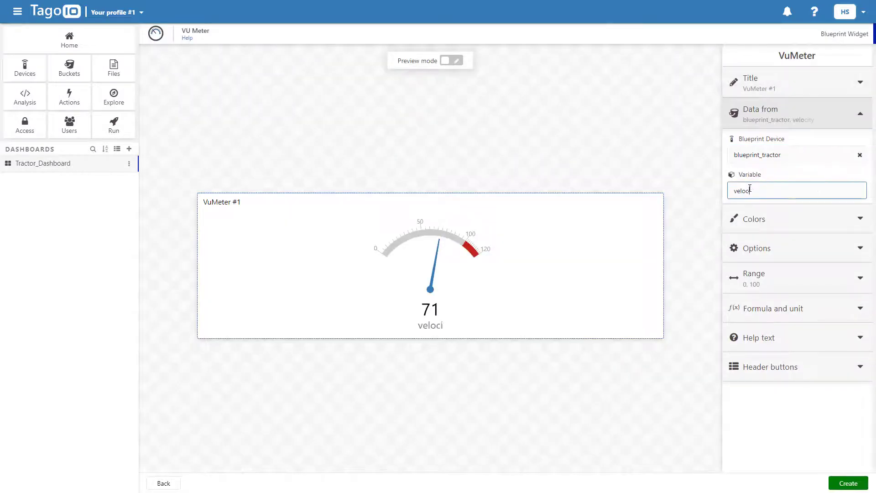
Colour the VU meter's header and needle dark navy #22194D and create it
{"action": "left_click", "coordinate": [753, 220]}
{"action": "left_click", "coordinate": [746, 282]}
{"action": "left_click", "coordinate": [805, 338]}
{"action": "left_click", "coordinate": [741, 396]}
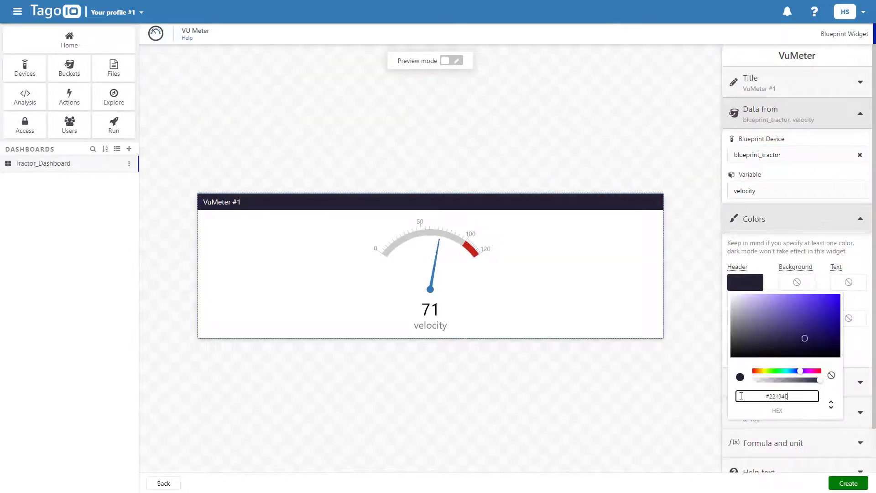
{"action": "left_click", "coordinate": [852, 351]}
{"action": "left_click", "coordinate": [797, 318]}
{"action": "triple_click", "coordinate": [736, 425]}
{"action": "type", "text": "#22194D"}
{"action": "left_click", "coordinate": [839, 347]}
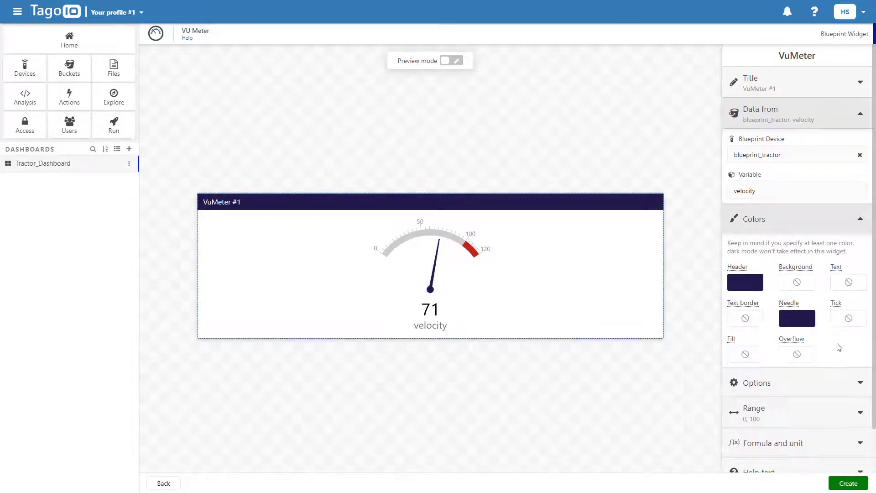
{"action": "left_click", "coordinate": [847, 482]}
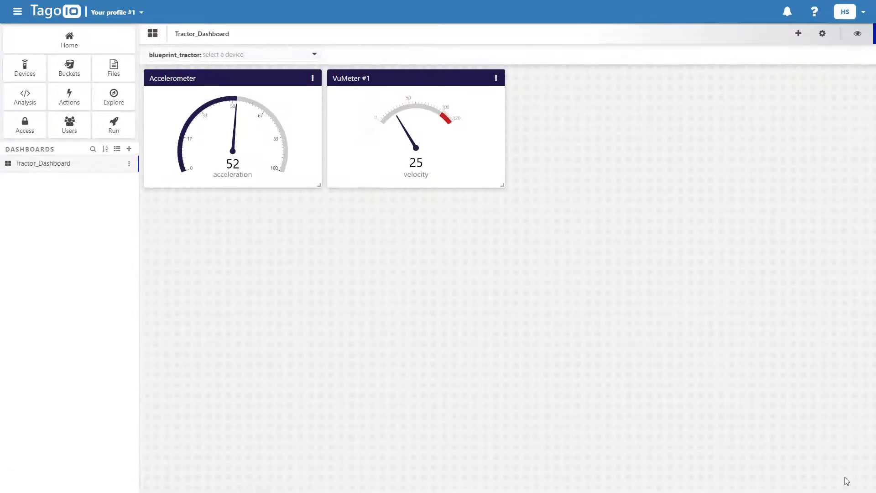
Add a Solid gauge titled Tire Pressure reading blueprint_tractor's tire_pressure variable
{"action": "left_click", "coordinate": [795, 34]}
{"action": "left_click", "coordinate": [351, 106]}
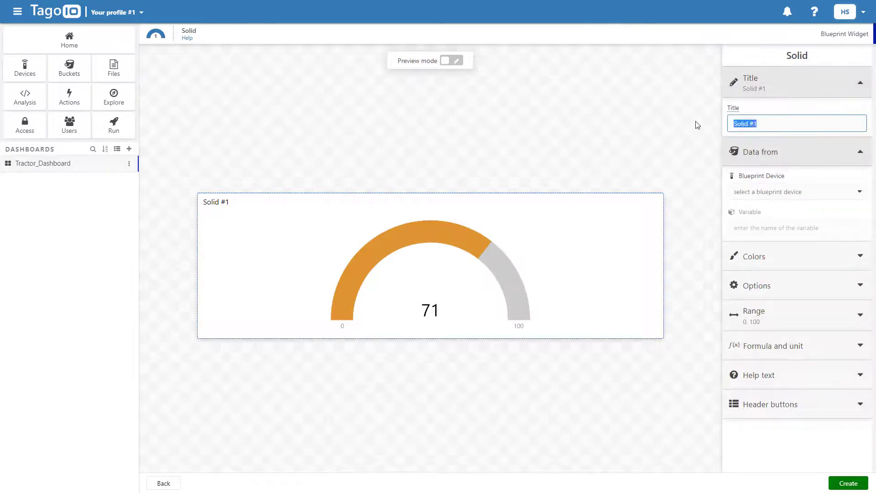
{"action": "type", "text": "Tire Pressure"}
{"action": "left_click", "coordinate": [774, 192]}
{"action": "left_click", "coordinate": [756, 209]}
{"action": "left_click", "coordinate": [759, 229]}
{"action": "type", "text": "tire_pressure"}
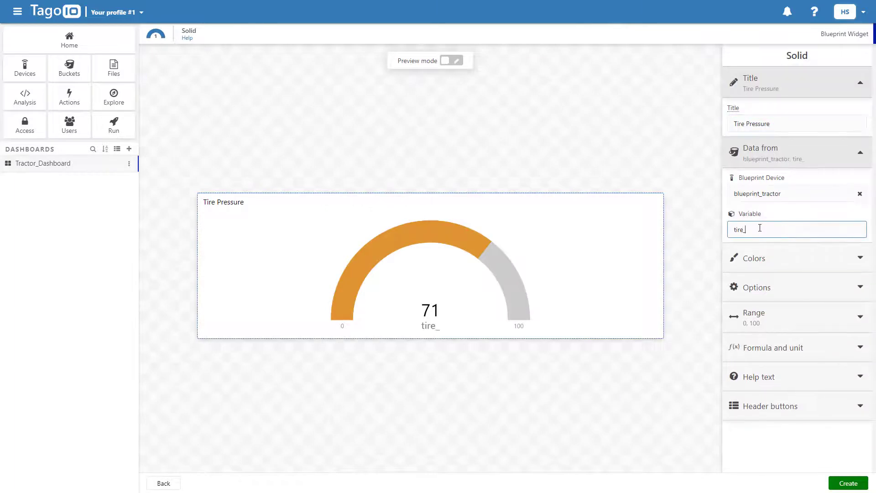
Colour the gauge's header and arc dark navy #22194D and create it
{"action": "left_click", "coordinate": [757, 258]}
{"action": "left_click", "coordinate": [745, 321]}
{"action": "left_click", "coordinate": [718, 438]}
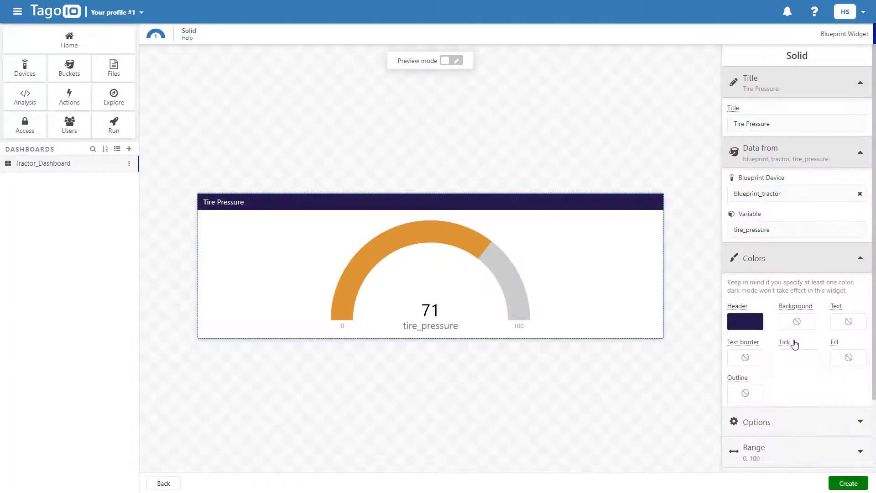
{"action": "left_click", "coordinate": [793, 356]}
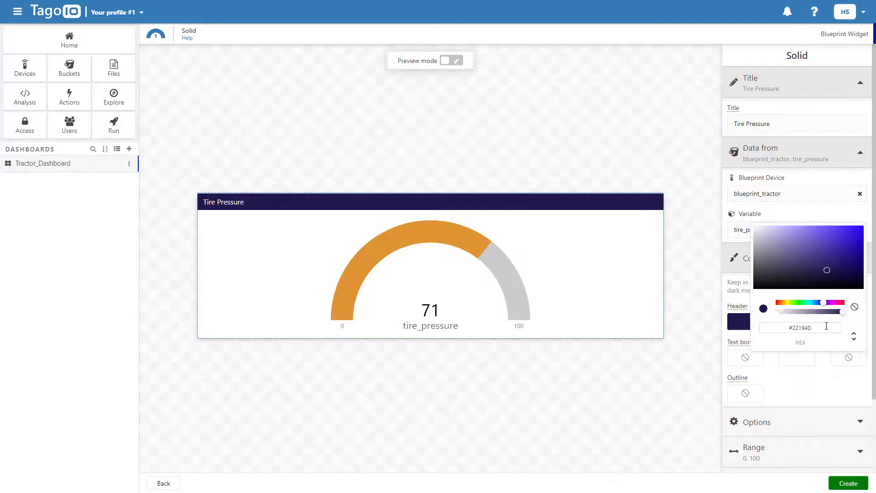
{"action": "left_click", "coordinate": [829, 275]}
{"action": "left_click", "coordinate": [807, 375]}
{"action": "left_click", "coordinate": [848, 484]}
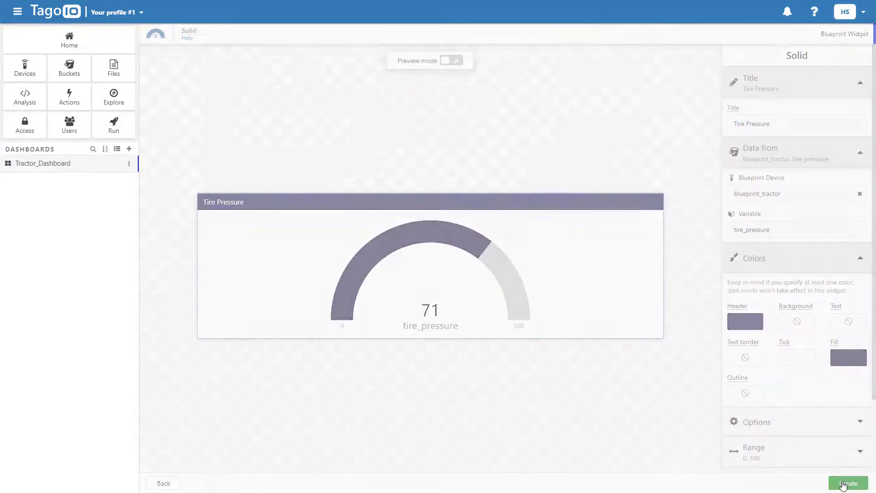
Add an Input Form widget titled Document Manager
{"action": "left_click", "coordinate": [803, 34]}
{"action": "left_click", "coordinate": [179, 119]}
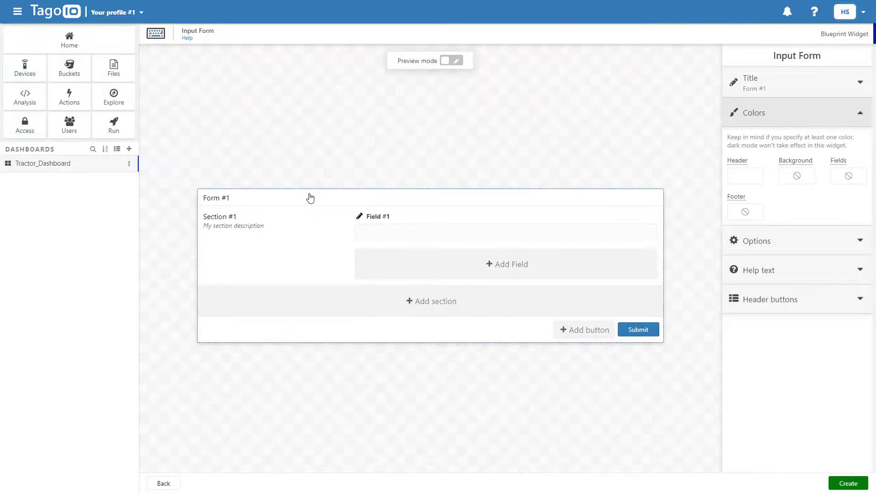
{"action": "left_click", "coordinate": [769, 89]}
{"action": "triple_click", "coordinate": [767, 122]}
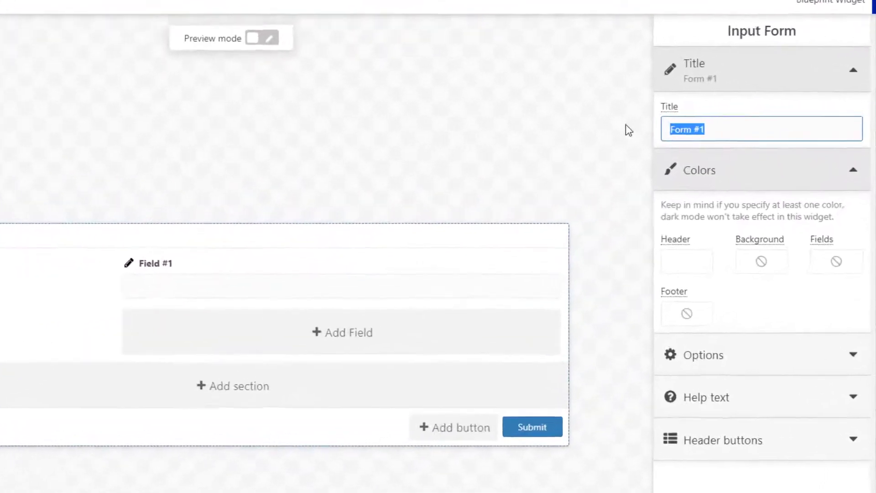
{"action": "type", "text": "D"}
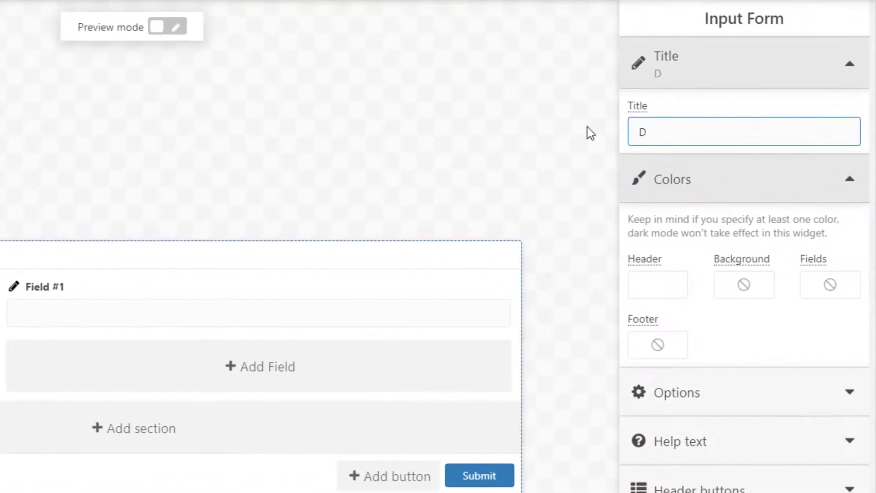
{"action": "type", "text": "ocument Manager"}
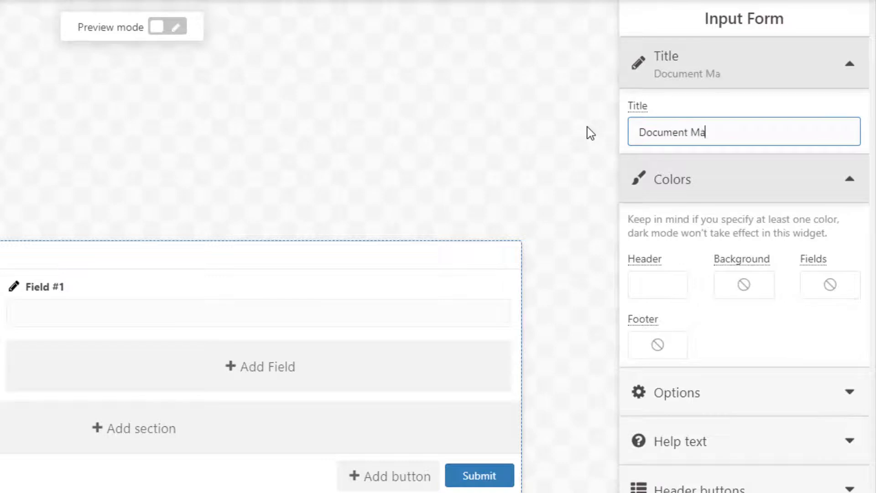
Set the form header colour to dark navy
{"action": "left_click", "coordinate": [664, 288]}
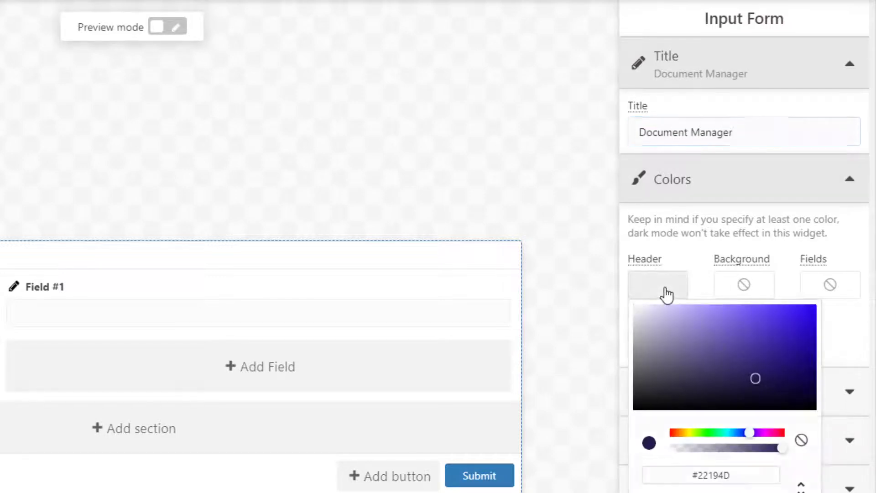
{"action": "left_click_drag", "start_coordinate": [719, 368], "coordinate": [636, 408]}
{"action": "triple_click", "coordinate": [652, 473]}
{"action": "type", "text": "#22184D"}
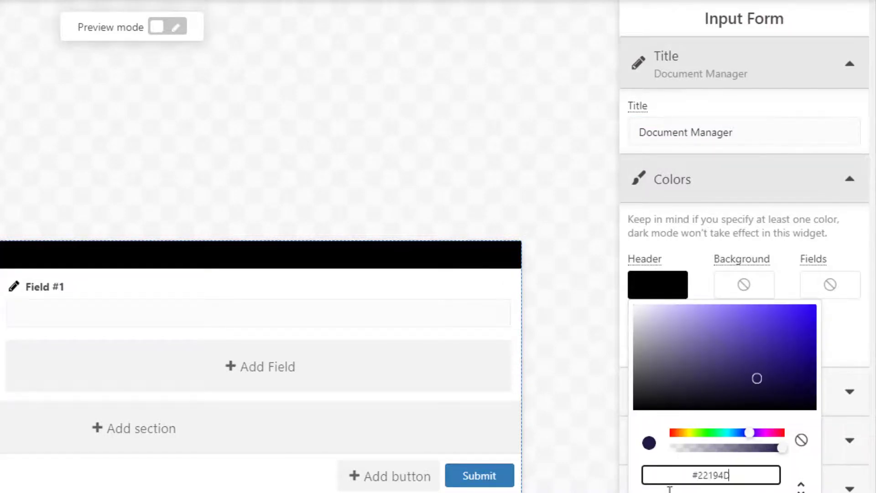
{"action": "key", "text": "Return"}
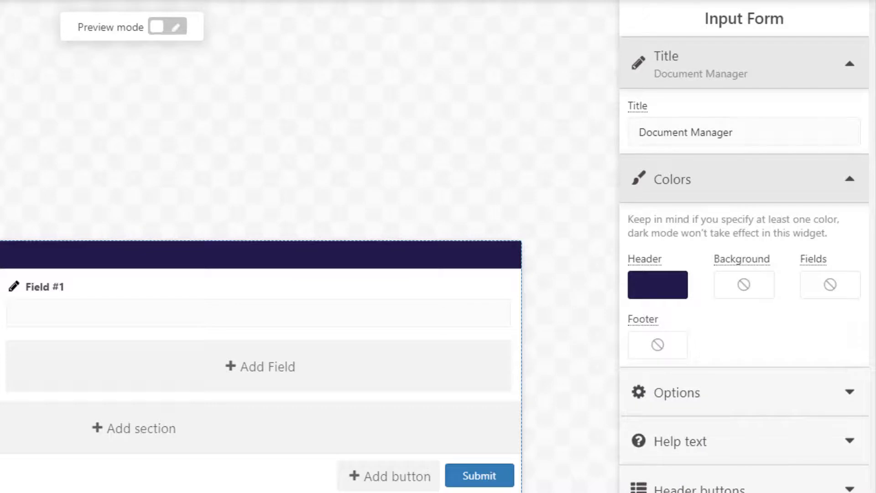
Bind Field #1 to blueprint_tractor's files variable as a File Upload field
{"action": "left_click", "coordinate": [220, 312]}
{"action": "left_click", "coordinate": [666, 240]}
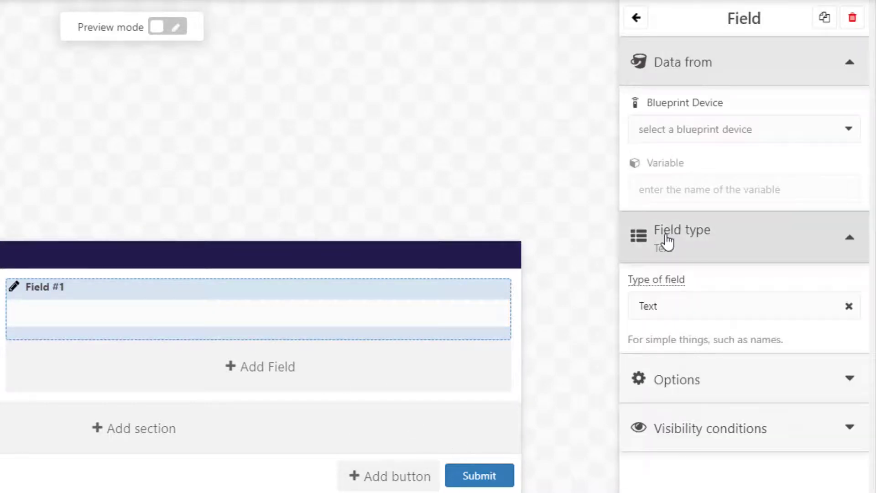
{"action": "left_click", "coordinate": [670, 129]}
{"action": "left_click", "coordinate": [669, 157]}
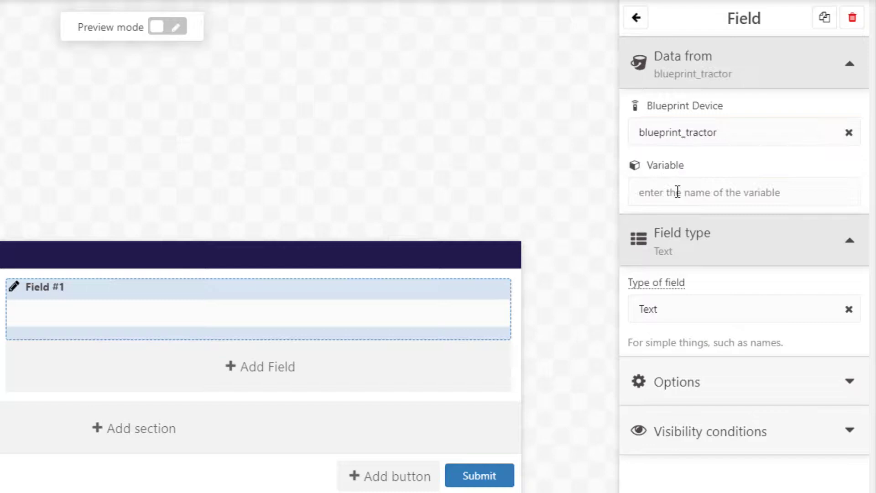
{"action": "left_click", "coordinate": [678, 192]}
{"action": "type", "text": "files"}
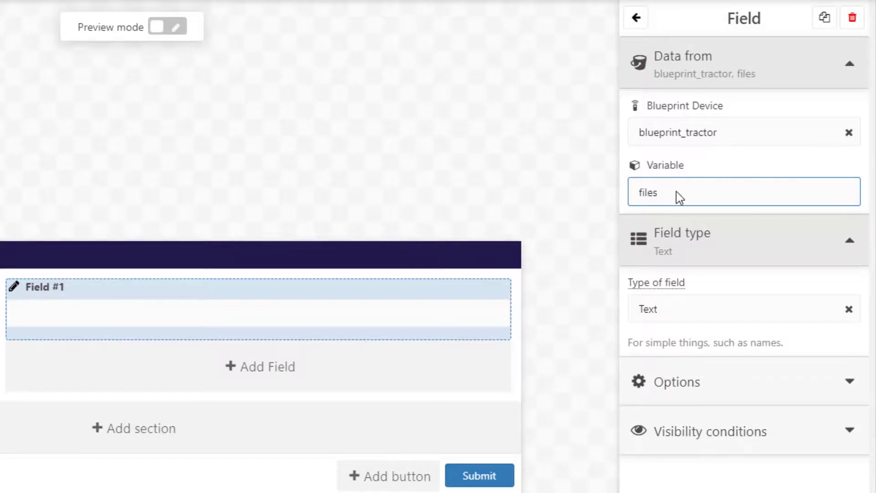
{"action": "left_click", "coordinate": [689, 299]}
{"action": "scroll", "coordinate": [675, 422], "scroll_direction": "down", "scroll_amount": 3}
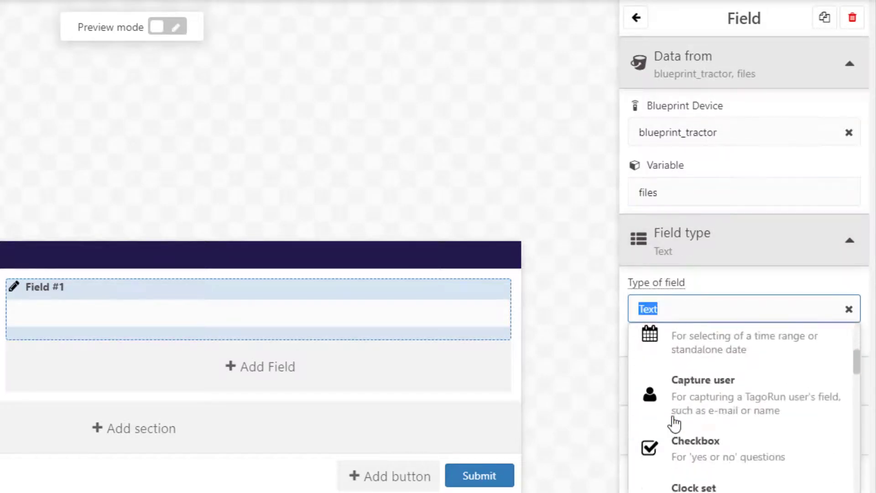
{"action": "scroll", "coordinate": [675, 424], "scroll_direction": "down", "scroll_amount": 5}
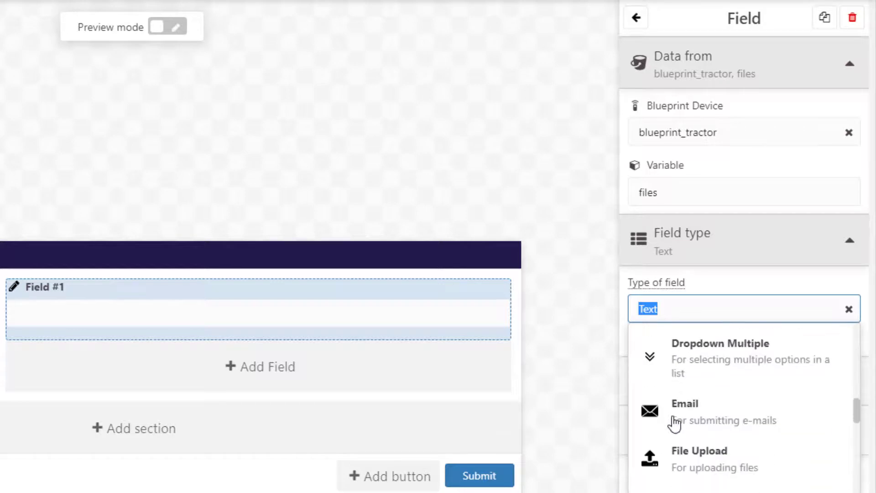
{"action": "scroll", "coordinate": [674, 423], "scroll_direction": "down", "scroll_amount": 2}
{"action": "left_click", "coordinate": [685, 357]}
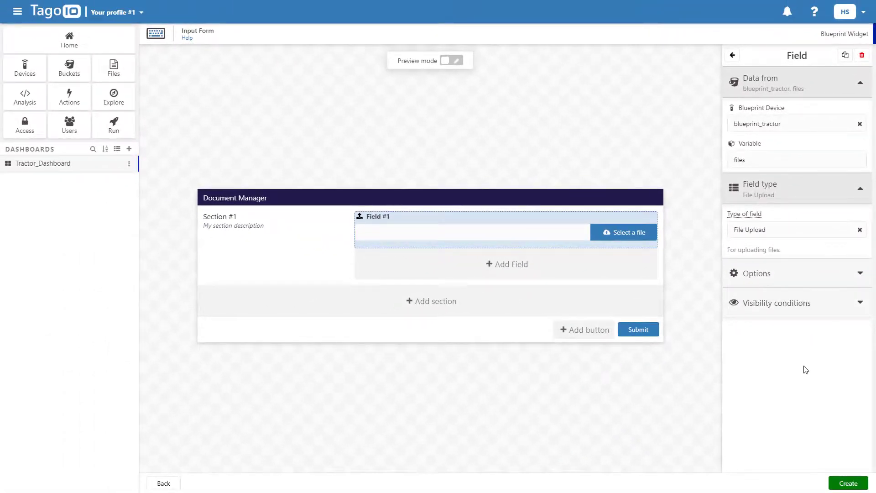
Create the form, then submit tractor_manual.pdf from Downloads for Deere_100_Series_Monitor
{"action": "left_click", "coordinate": [851, 490]}
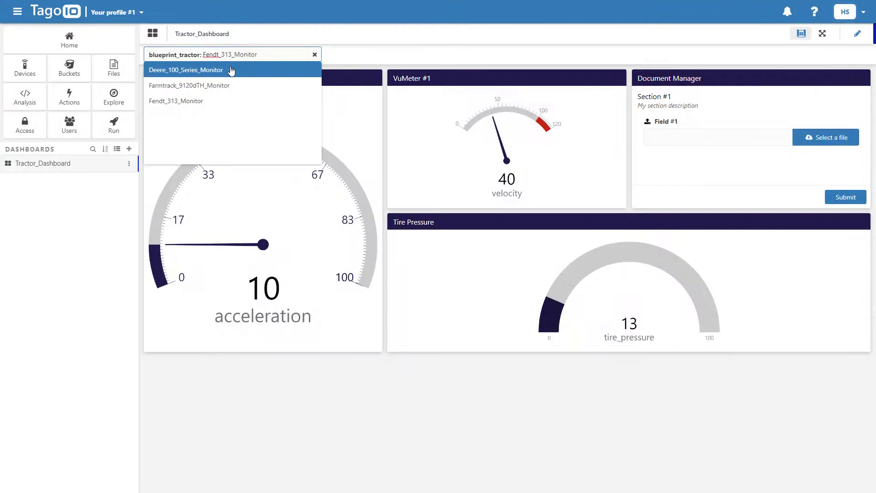
{"action": "left_click", "coordinate": [231, 70]}
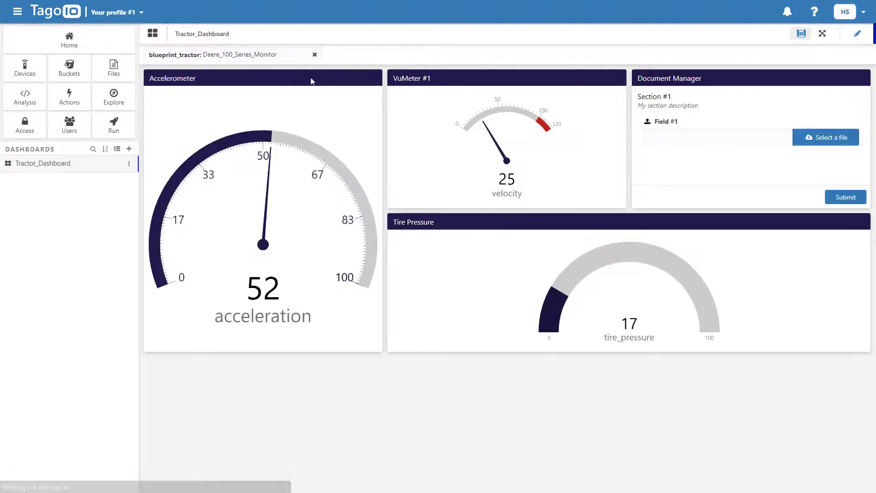
{"action": "left_click", "coordinate": [827, 142]}
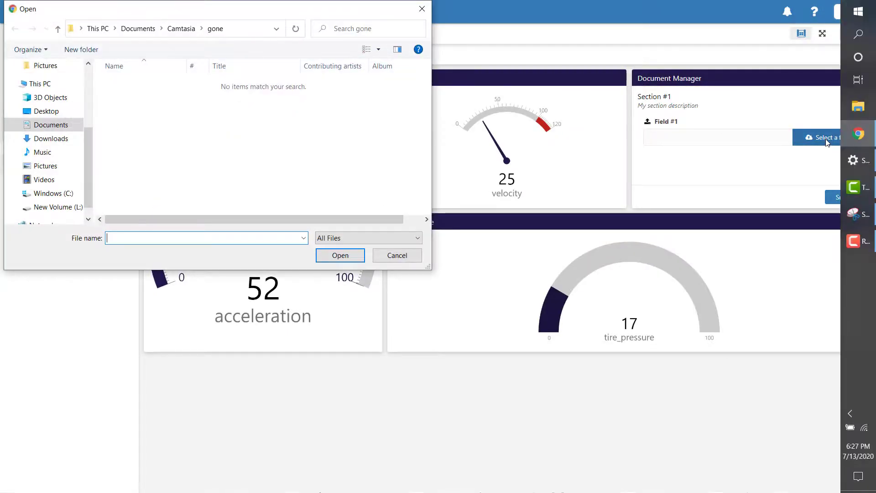
{"action": "left_click", "coordinate": [52, 138]}
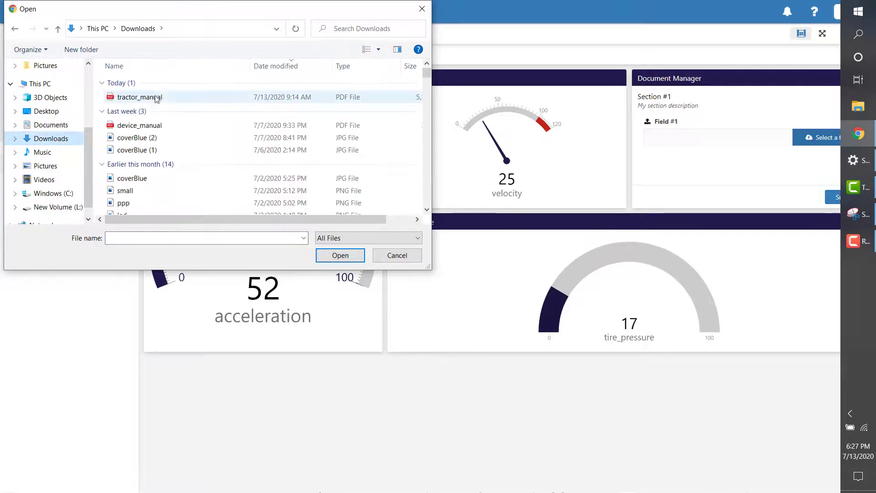
{"action": "left_click", "coordinate": [156, 98]}
{"action": "left_click", "coordinate": [341, 255]}
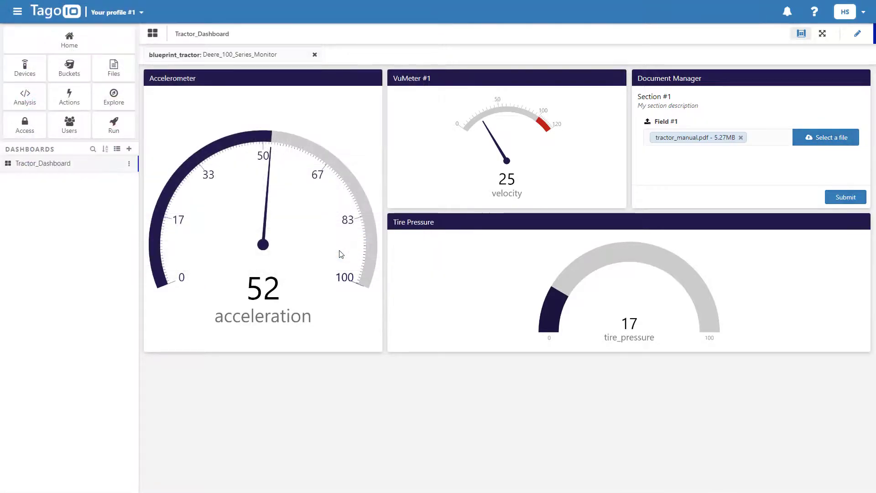
{"action": "left_click", "coordinate": [840, 199]}
Locate tractor_manual.pdf in the buckets' hash-named folder under Files and download it
{"action": "left_click", "coordinate": [115, 65]}
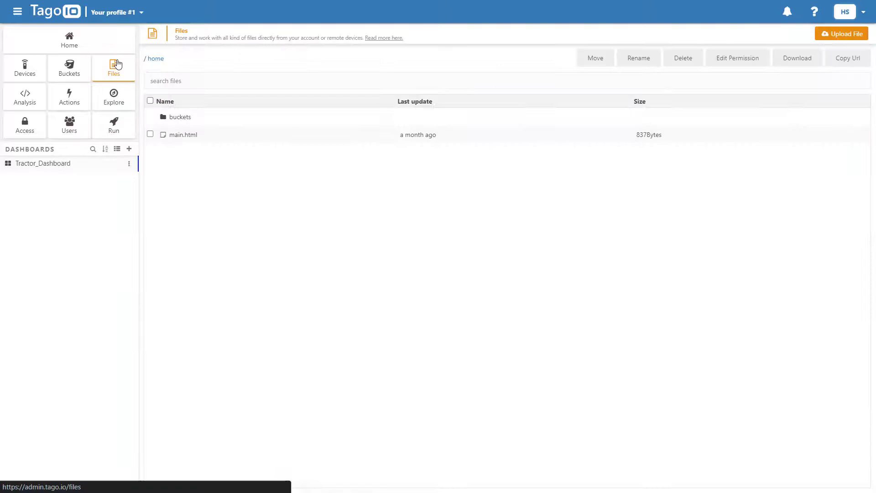
{"action": "left_click", "coordinate": [212, 126]}
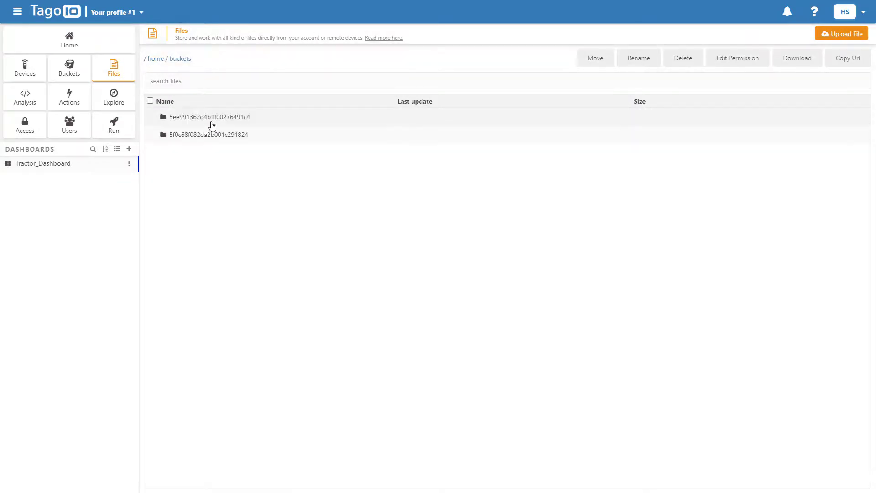
{"action": "left_click", "coordinate": [217, 134]}
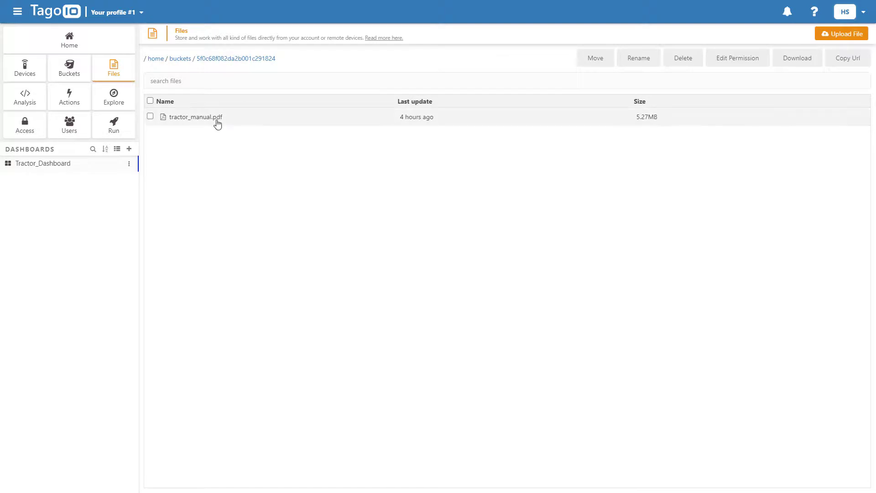
{"action": "left_click", "coordinate": [217, 123]}
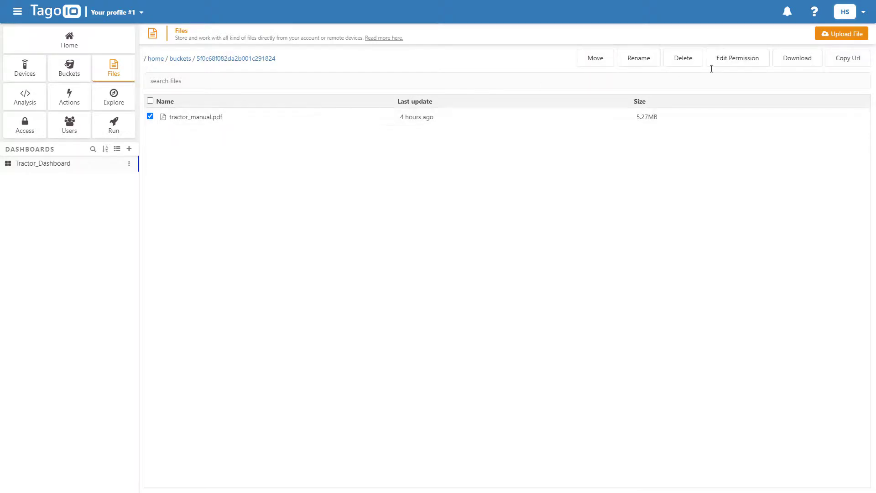
{"action": "left_click", "coordinate": [807, 63]}
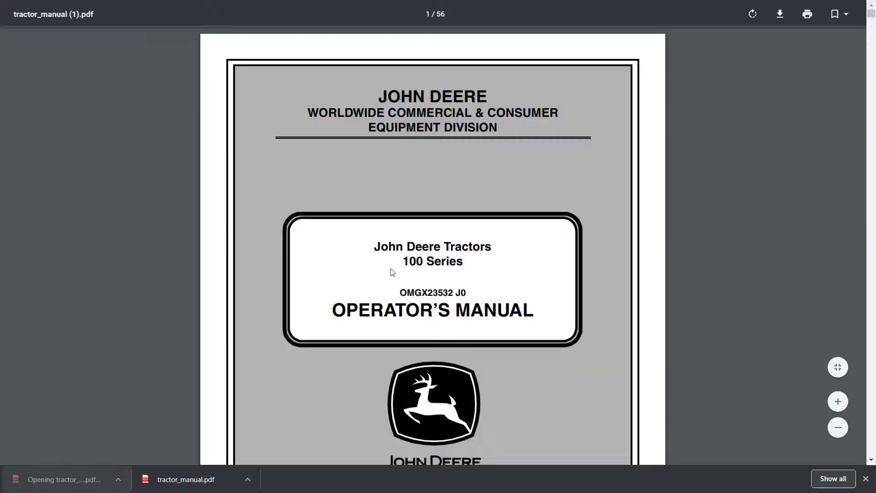
Scroll through the John Deere operator's manual PDF and back to the top
{"action": "scroll", "coordinate": [436, 239], "scroll_direction": "down", "scroll_amount": 4}
{"action": "scroll", "coordinate": [436, 238], "scroll_direction": "up", "scroll_amount": 4}
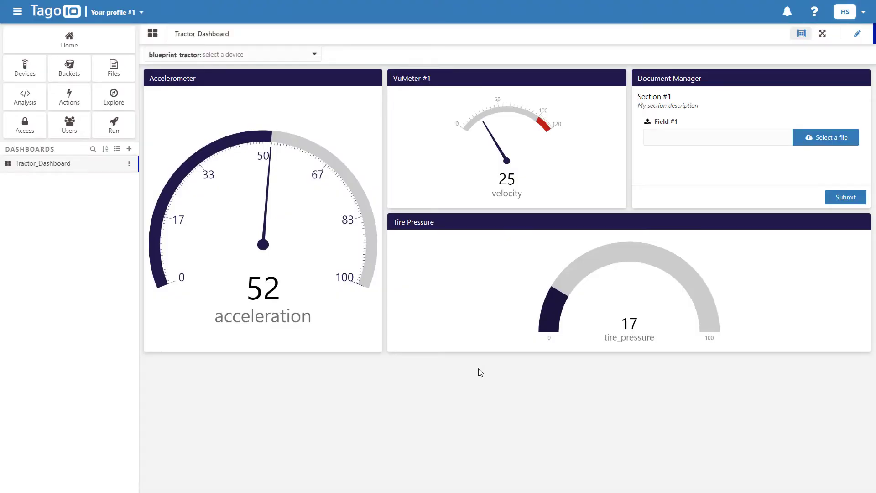
Switch the blueprint_tractor device from Deere_100_Series_Monitor to Farmtrack_9120dTH_Monitor, showing acceleration 43, velocity 33, tire_pressure 9
{"action": "left_click", "coordinate": [292, 57]}
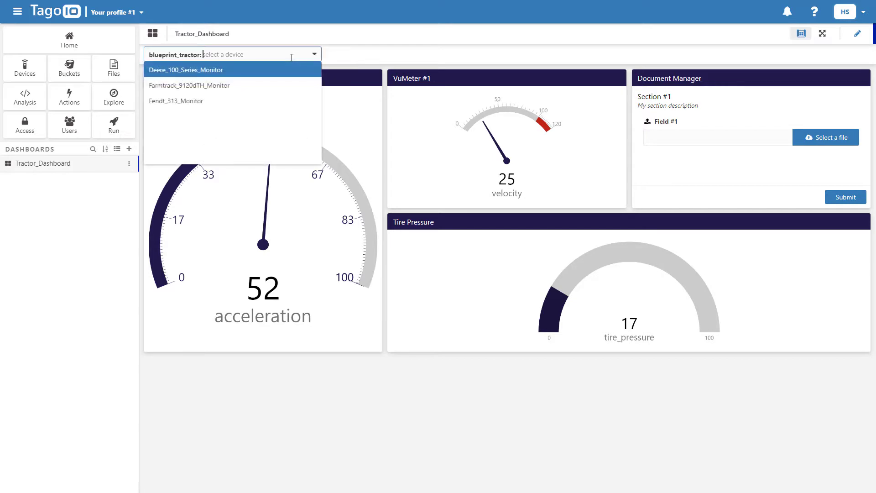
{"action": "left_click", "coordinate": [291, 71]}
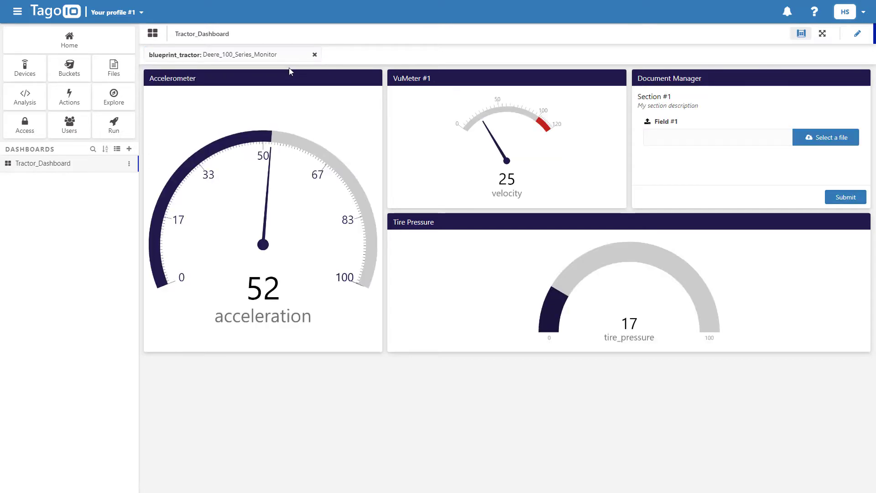
{"action": "left_click", "coordinate": [285, 61]}
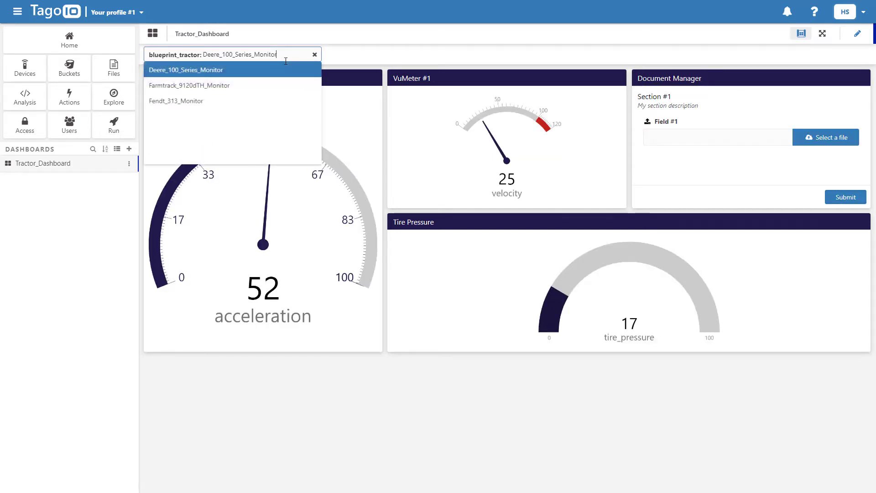
{"action": "left_click", "coordinate": [286, 85]}
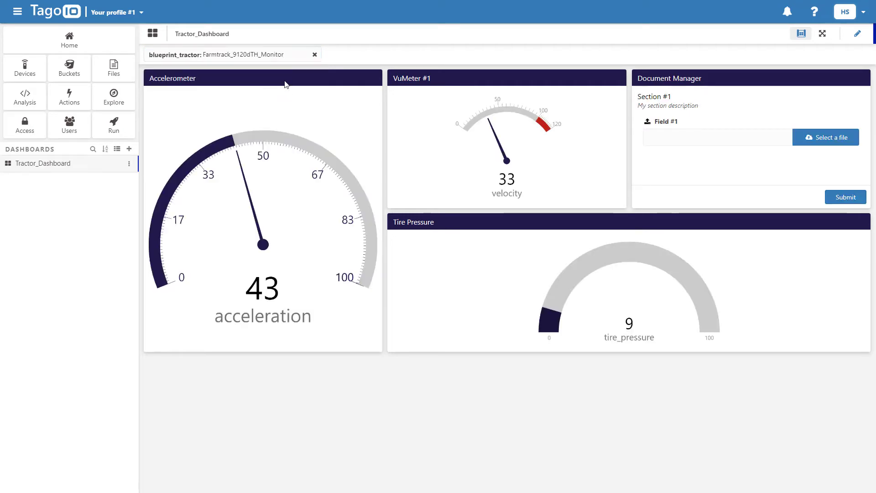